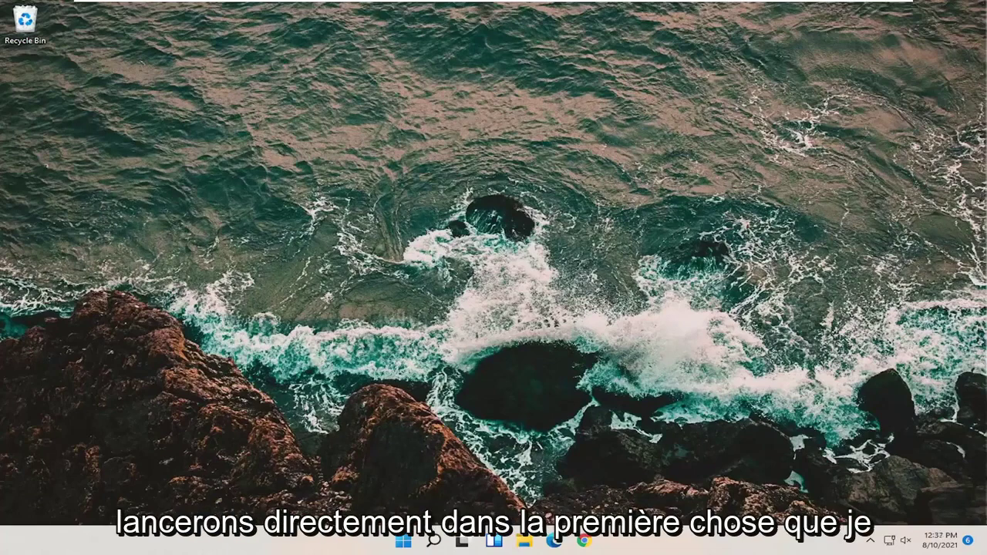
Open Device Manager from search and expand the Universal Serial Bus controllers list
{"action": "left_click", "coordinate": [434, 542]}
{"action": "type", "text": "device"}
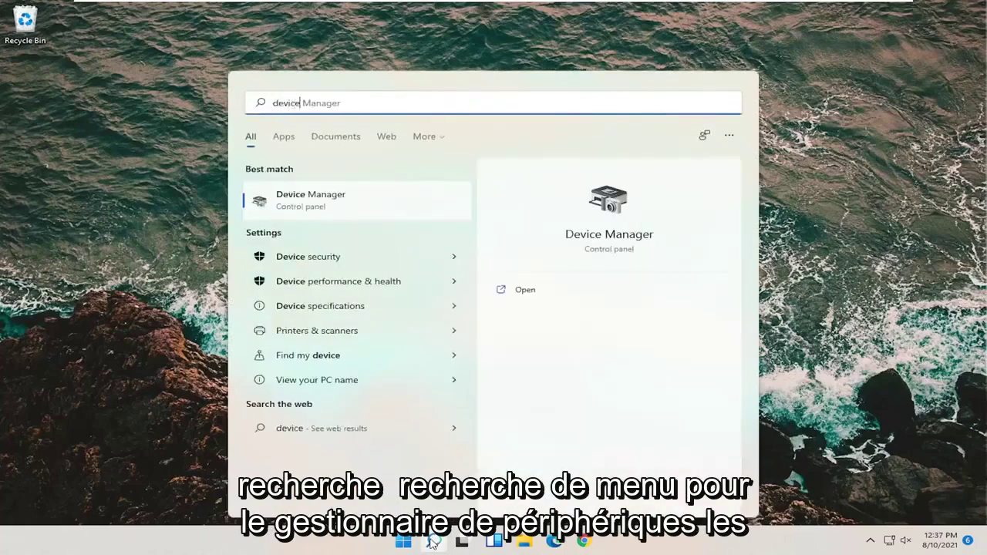
{"action": "type", "text": " manager"}
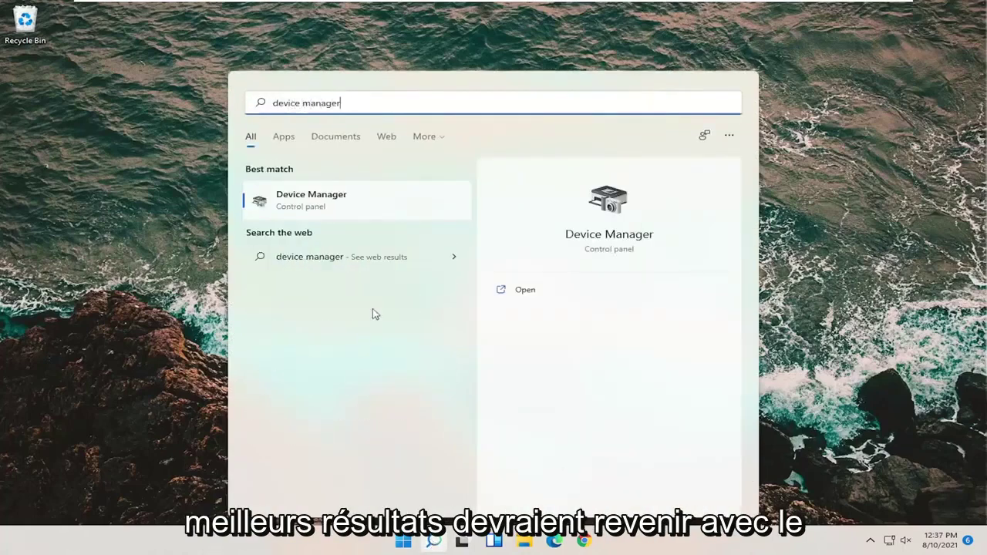
{"action": "left_click", "coordinate": [330, 205]}
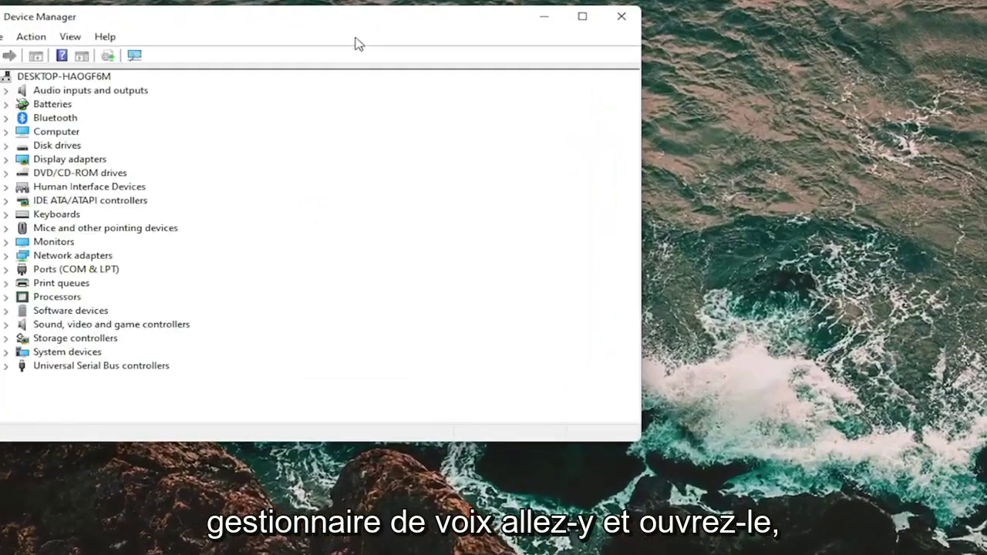
{"action": "left_click_drag", "start_coordinate": [362, 24], "coordinate": [551, 63]}
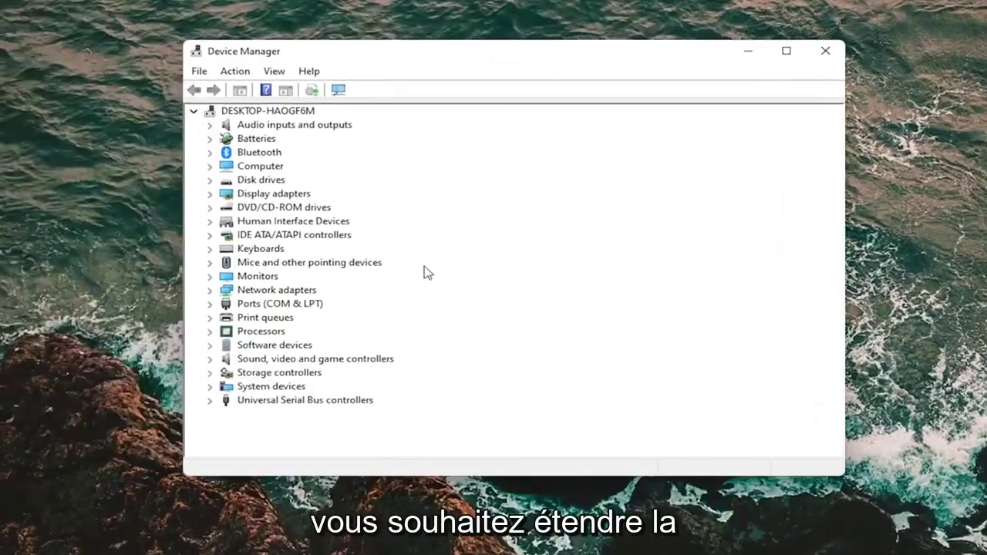
{"action": "left_click", "coordinate": [278, 407]}
{"action": "double_click", "coordinate": [300, 407]}
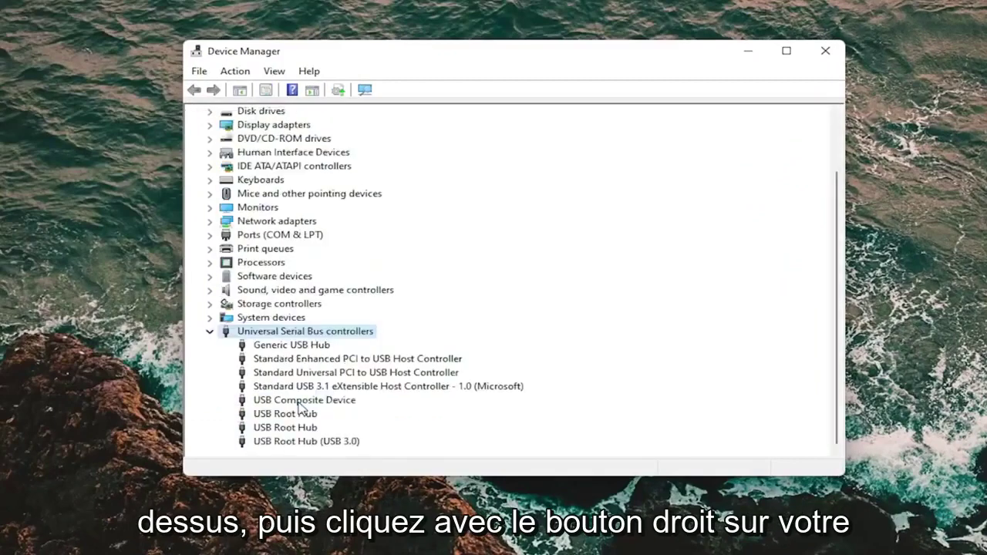
Reinstall the Generic USB Hub driver by picking it from the list of available drivers
{"action": "right_click", "coordinate": [281, 349]}
{"action": "left_click", "coordinate": [324, 355]}
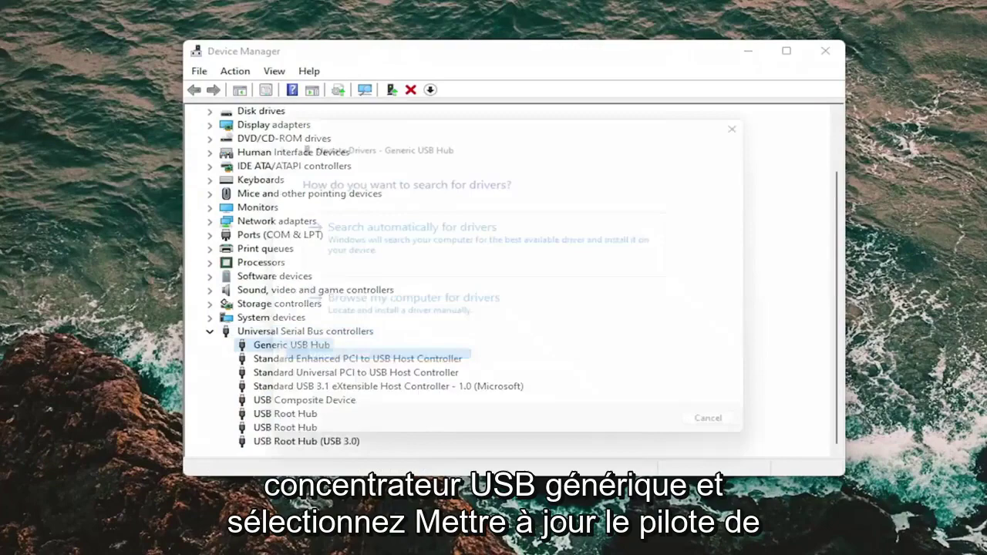
{"action": "left_click", "coordinate": [371, 333]}
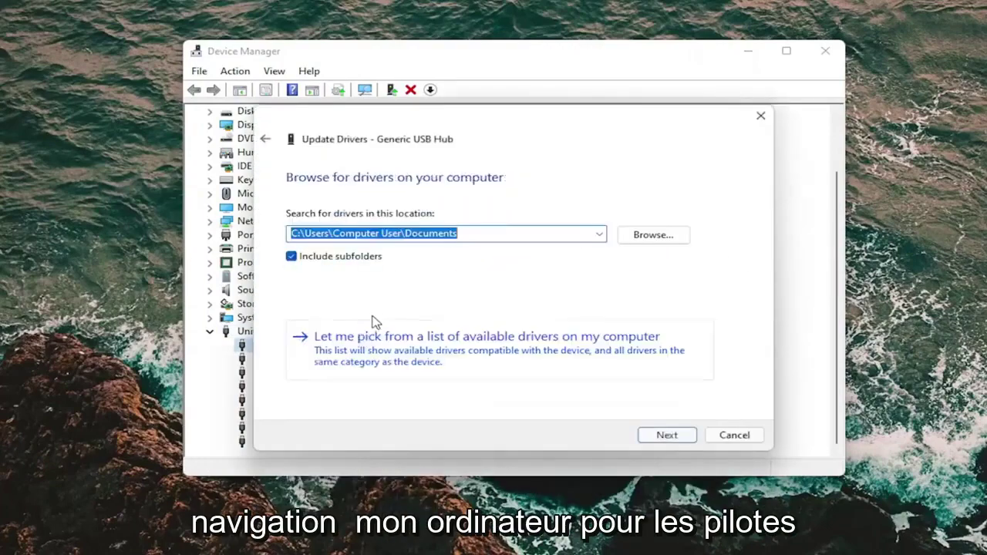
{"action": "left_click", "coordinate": [265, 139]}
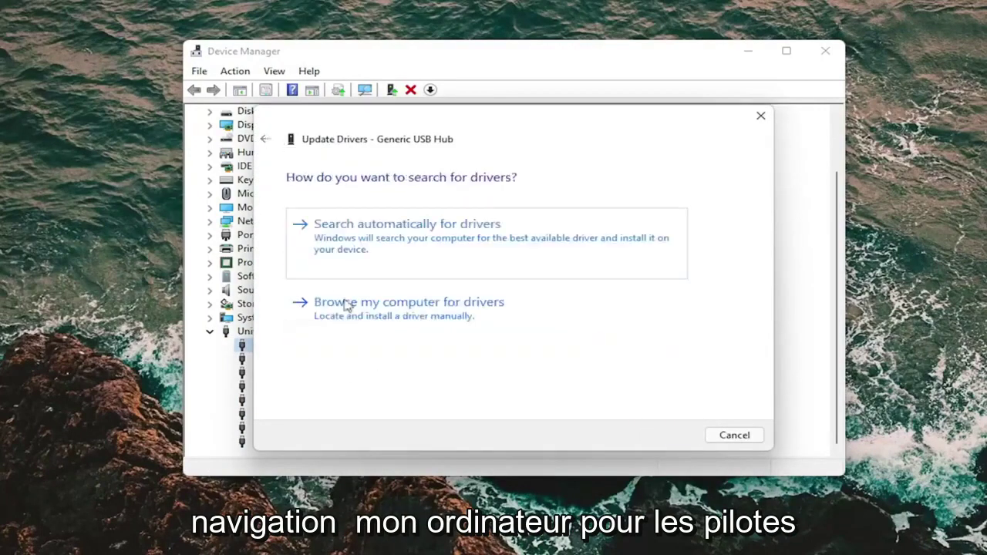
{"action": "left_click", "coordinate": [388, 323]}
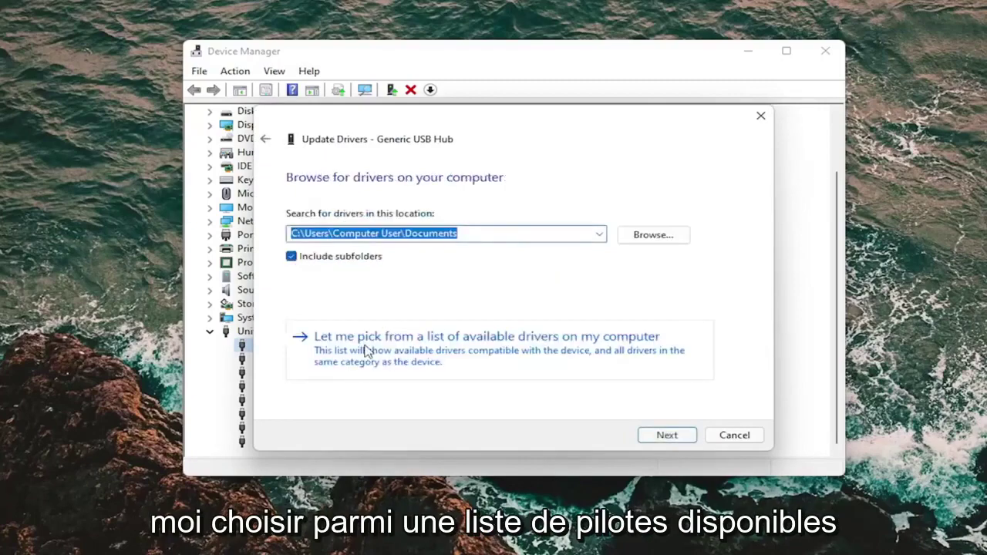
{"action": "left_click", "coordinate": [479, 353]}
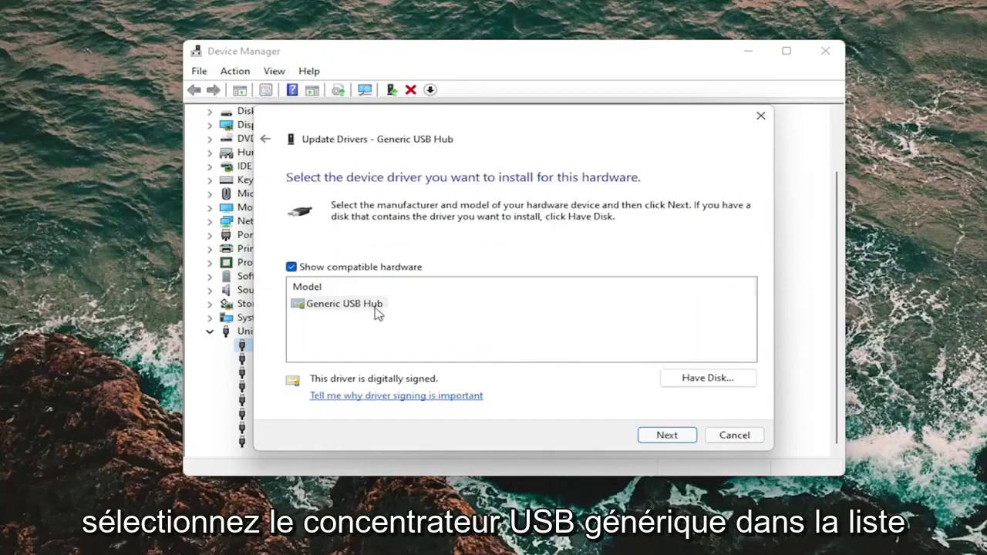
{"action": "left_click", "coordinate": [670, 435]}
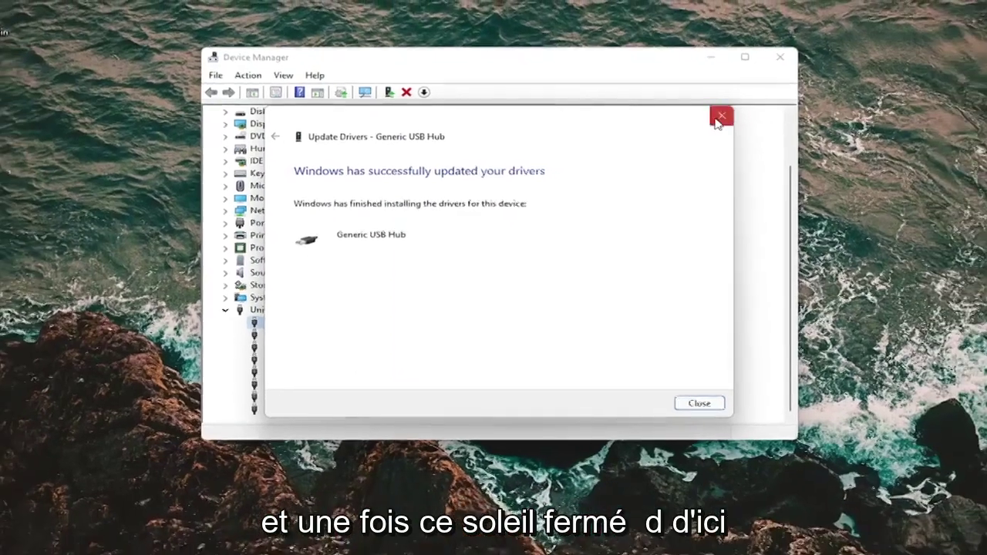
Close the driver confirmation and Device Manager, then open Control Panel from search
{"action": "left_click", "coordinate": [761, 116]}
{"action": "left_click", "coordinate": [752, 63]}
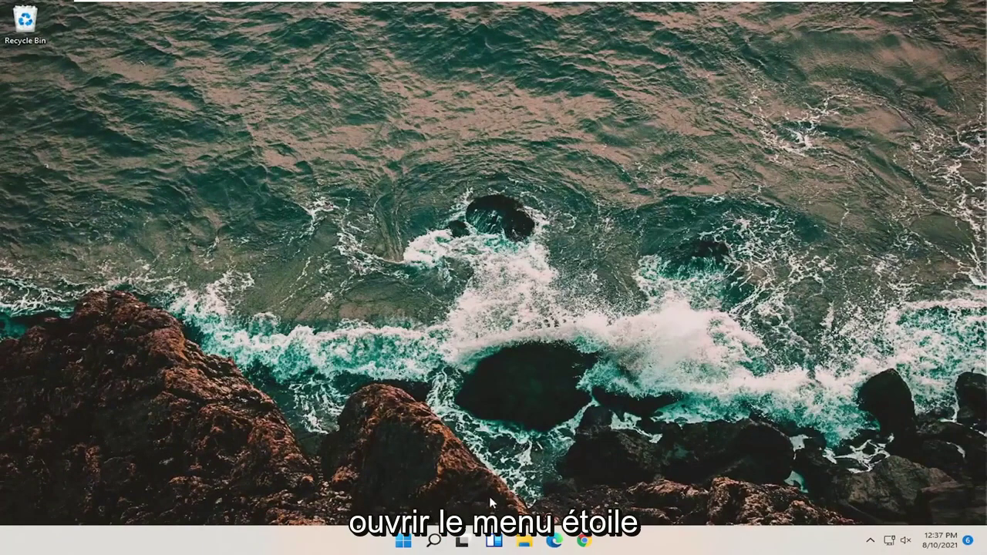
{"action": "left_click", "coordinate": [434, 541]}
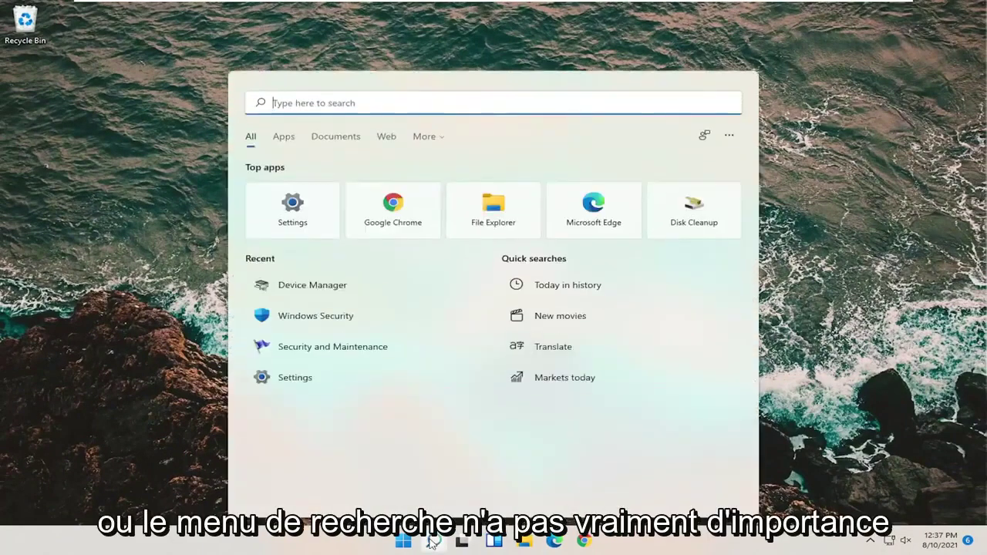
{"action": "type", "text": "contro"}
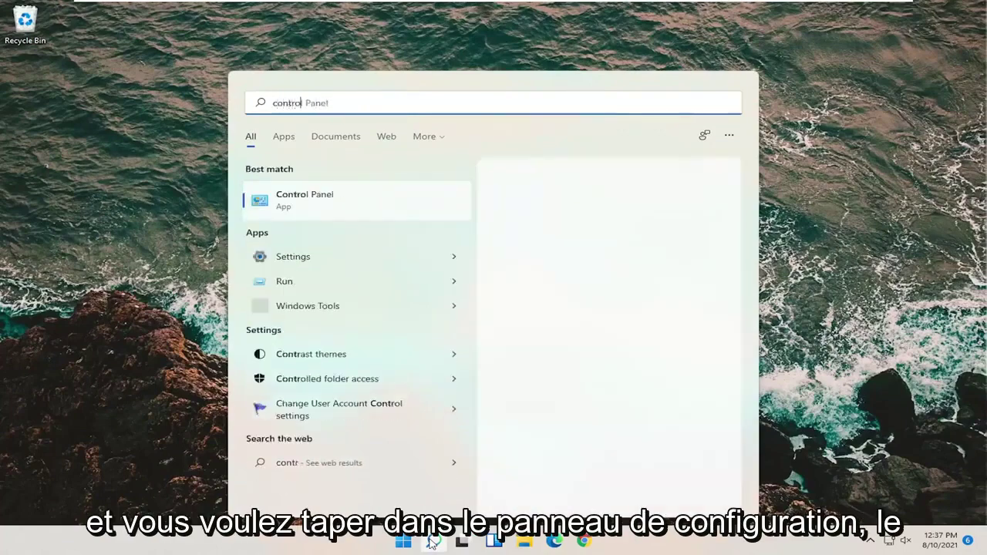
{"action": "type", "text": "l pa"}
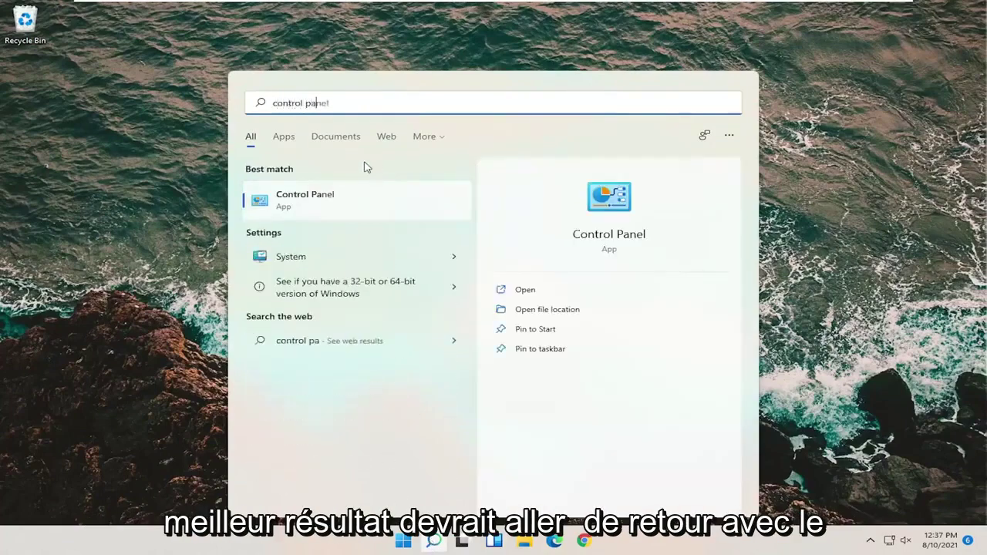
{"action": "left_click", "coordinate": [324, 207]}
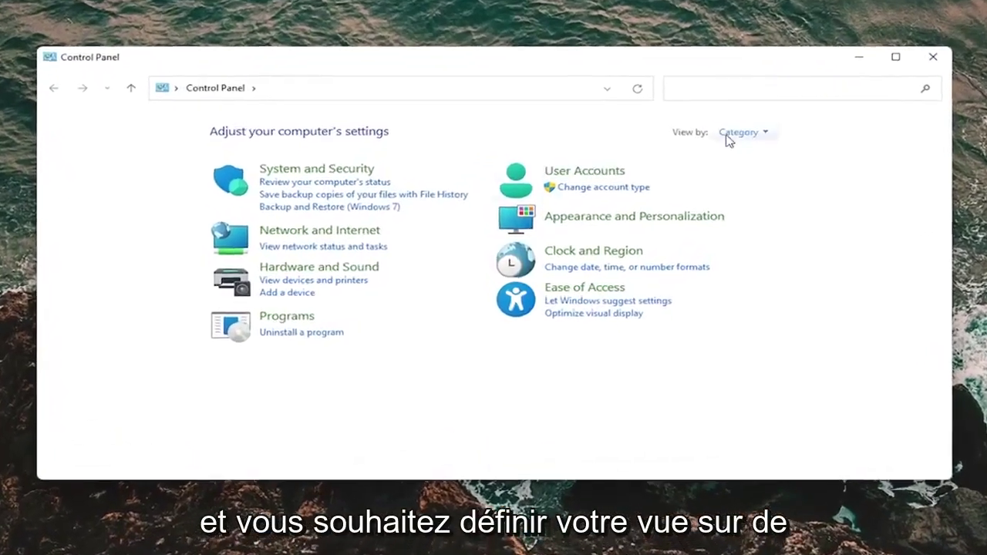
View Control Panel as large icons and open the Balanced plan's advanced power settings
{"action": "left_click", "coordinate": [715, 149]}
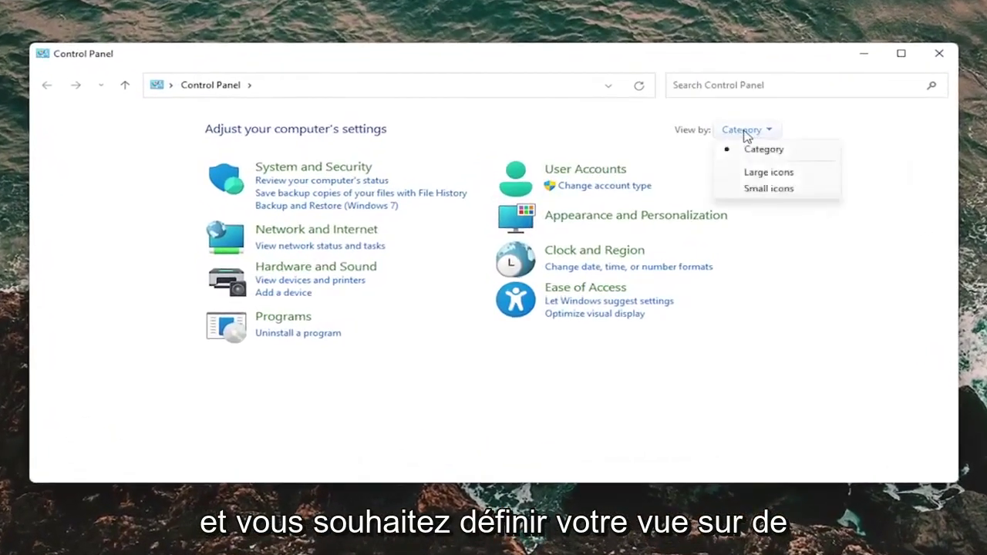
{"action": "left_click", "coordinate": [752, 174]}
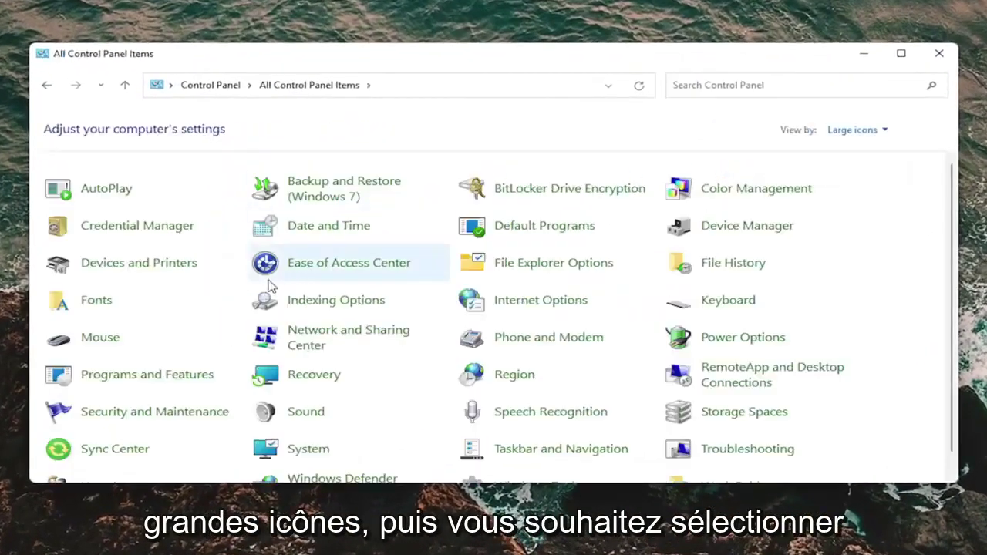
{"action": "left_click", "coordinate": [779, 340]}
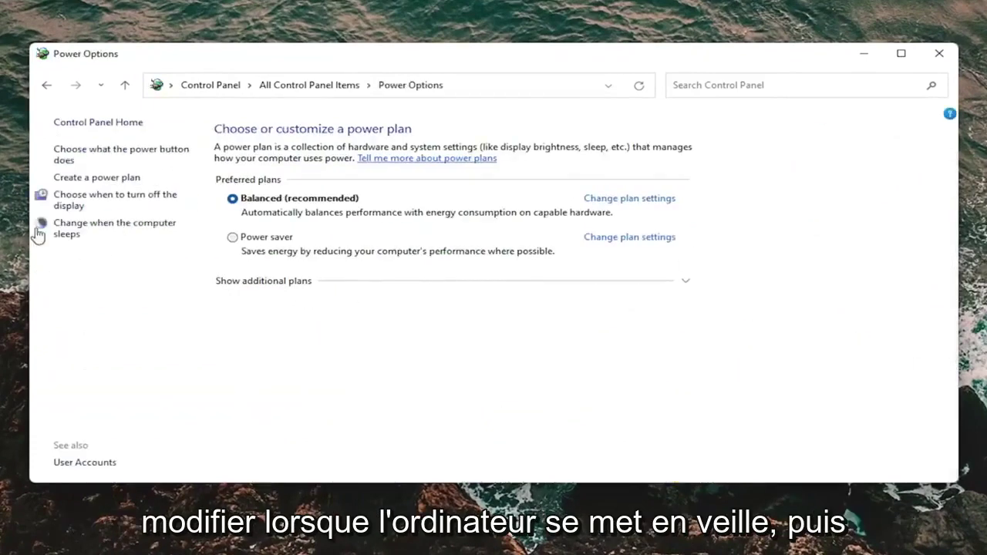
{"action": "left_click", "coordinate": [59, 234]}
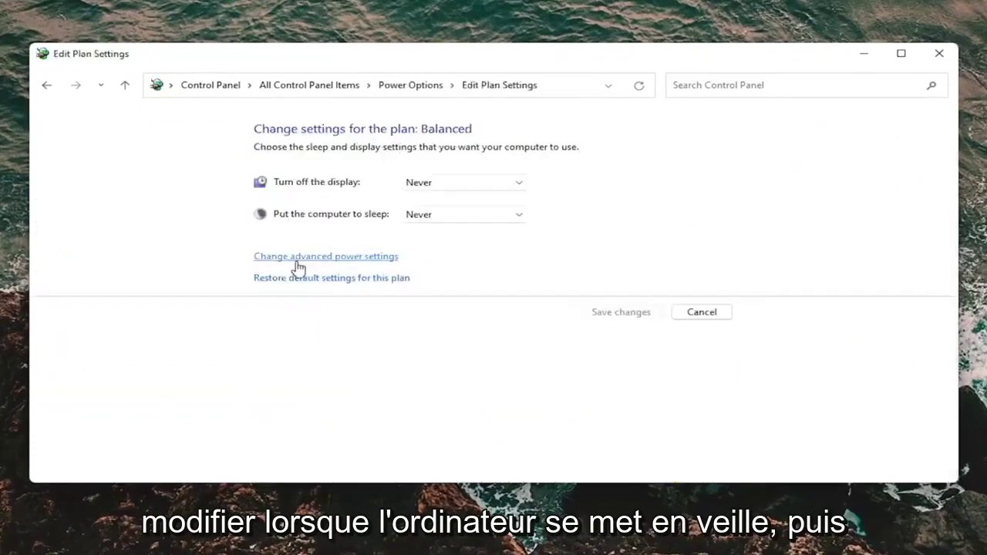
{"action": "left_click", "coordinate": [333, 260]}
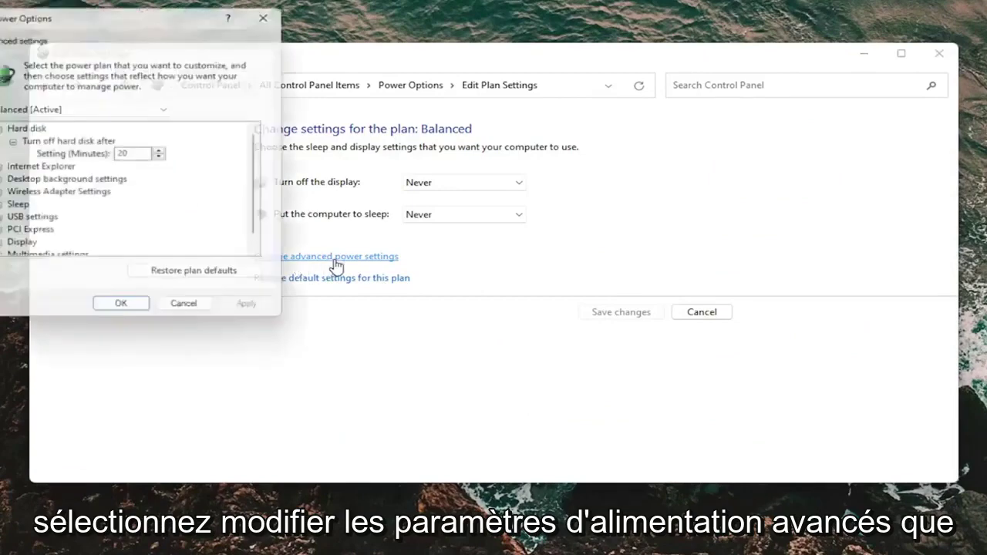
Set USB selective suspend to Disabled for the Balanced plan, apply it, and close the plan settings
{"action": "left_click_drag", "start_coordinate": [149, 20], "coordinate": [490, 67]}
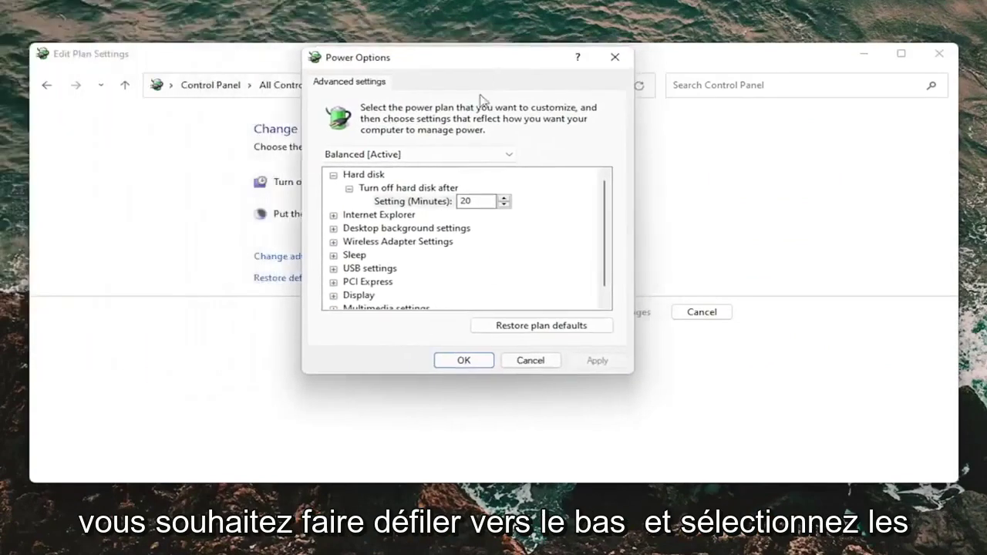
{"action": "scroll", "coordinate": [501, 253], "scroll_direction": "down", "scroll_amount": 1}
{"action": "left_click", "coordinate": [333, 255]}
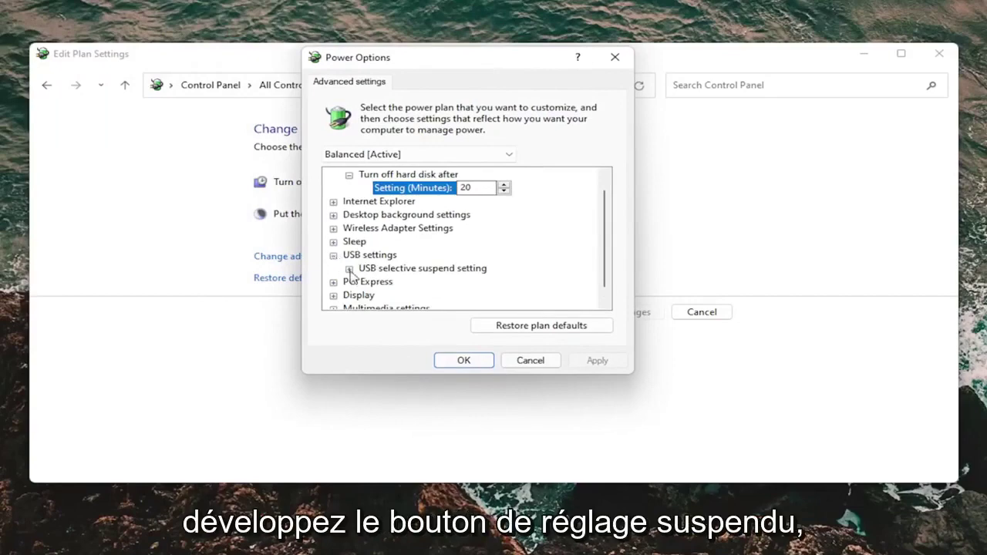
{"action": "left_click", "coordinate": [349, 269]}
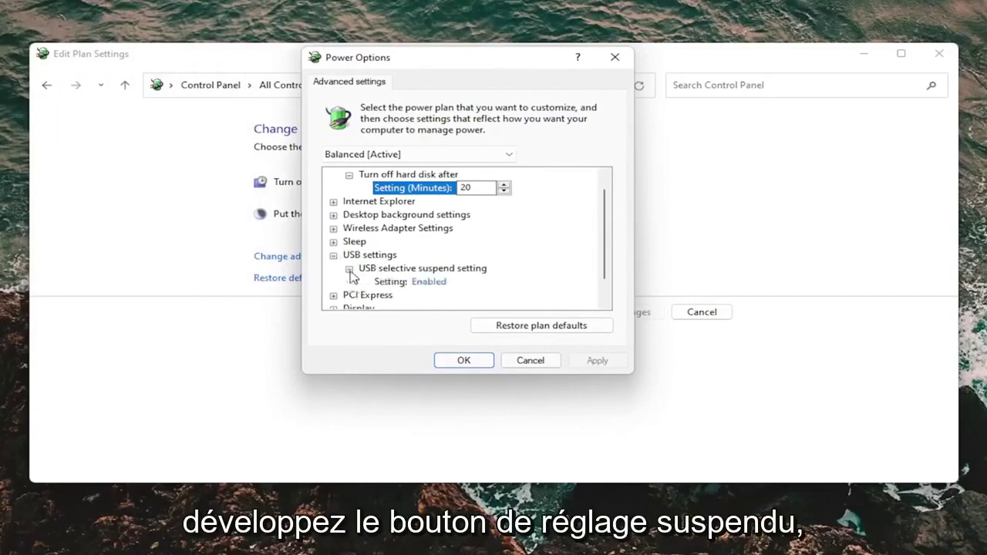
{"action": "left_click", "coordinate": [437, 283]}
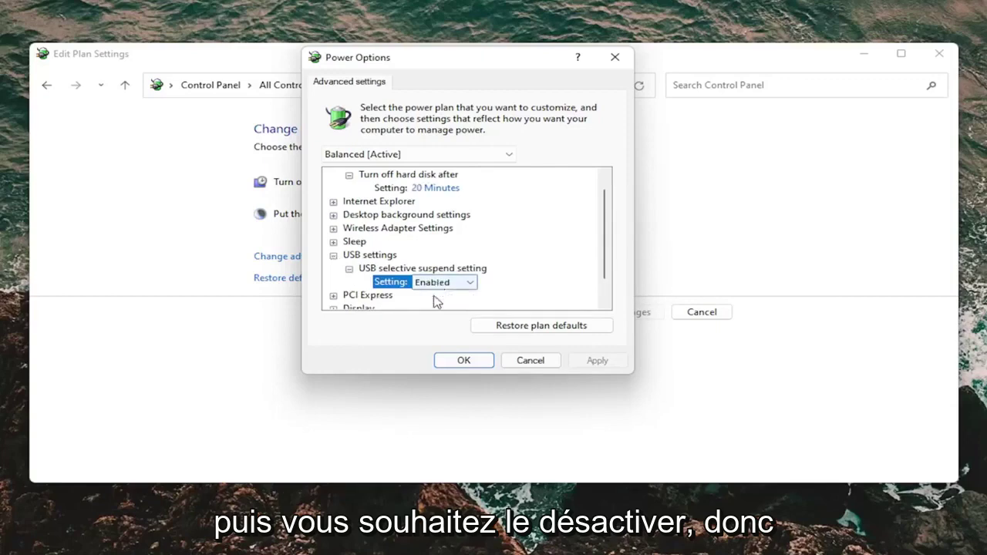
{"action": "left_click", "coordinate": [442, 283]}
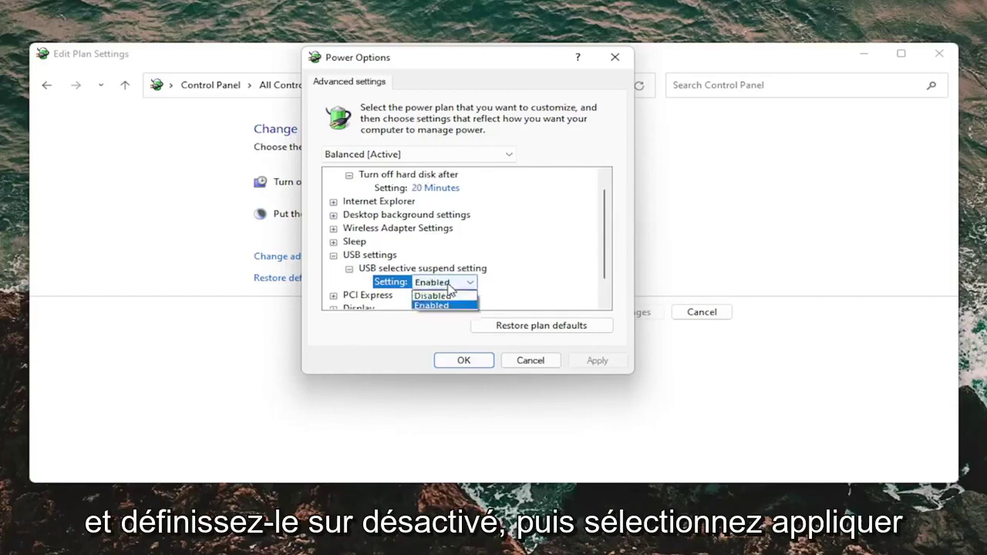
{"action": "left_click", "coordinate": [435, 296]}
{"action": "left_click", "coordinate": [595, 359]}
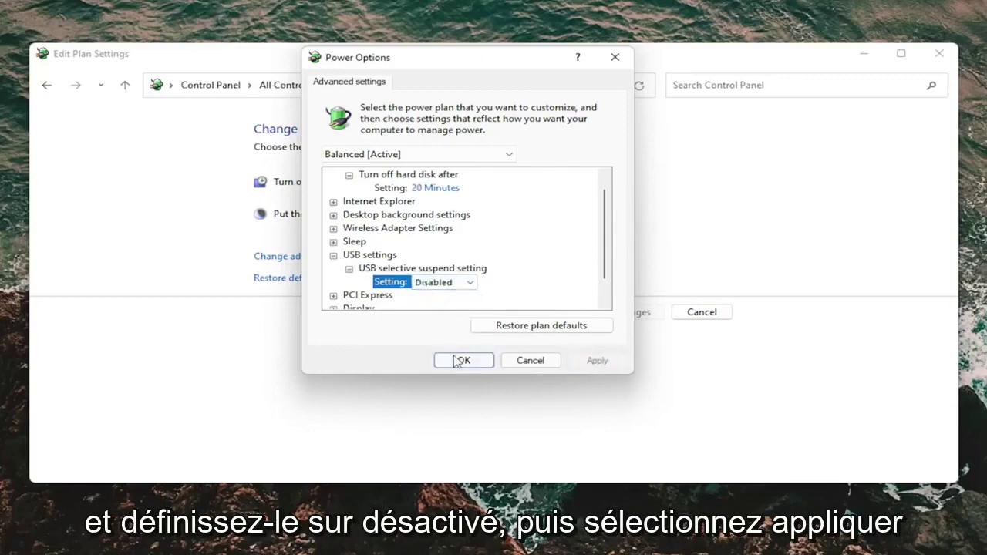
{"action": "left_click", "coordinate": [456, 361]}
{"action": "left_click", "coordinate": [939, 53]}
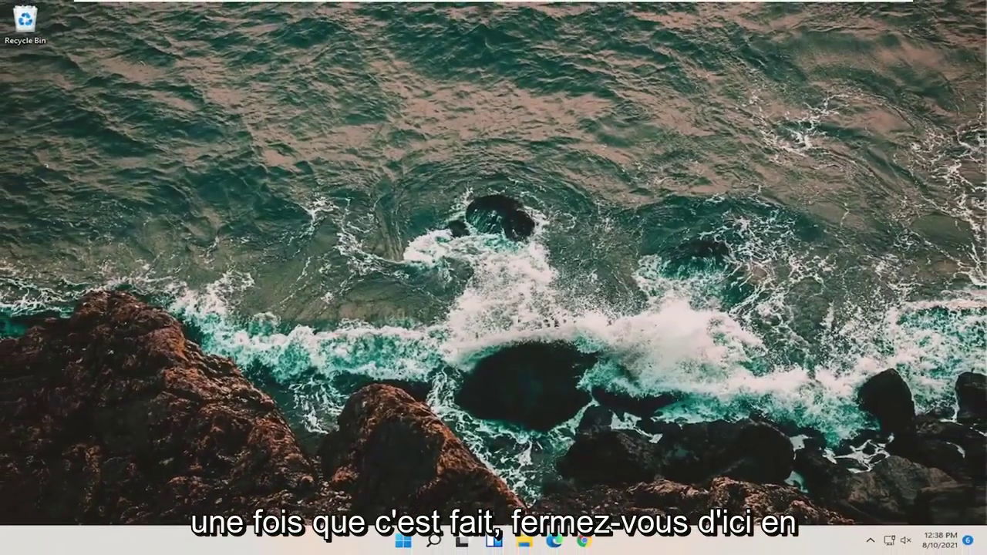
Launch Command Prompt as administrator via the 'cmd' search, approving the UAC prompt
{"action": "left_click", "coordinate": [434, 540]}
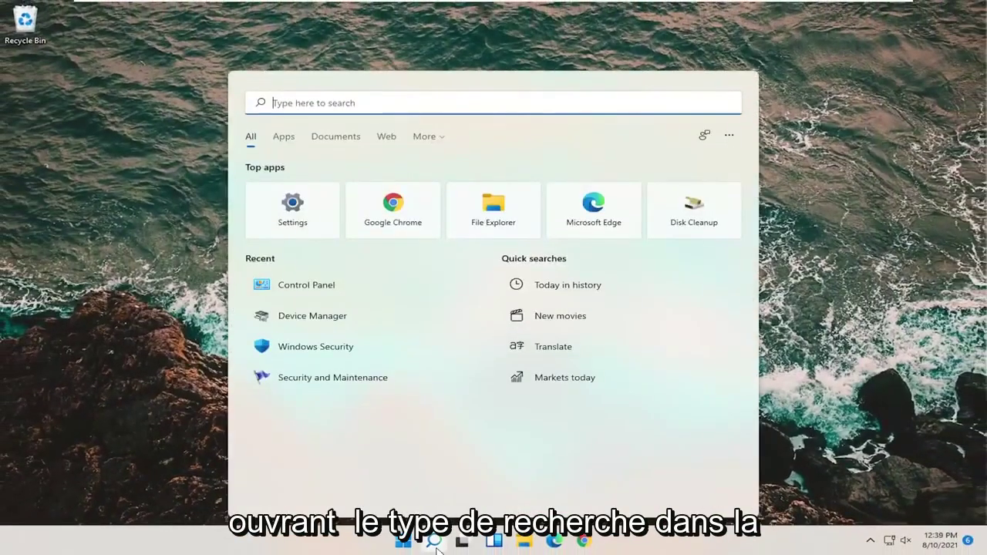
{"action": "type", "text": "cmd"}
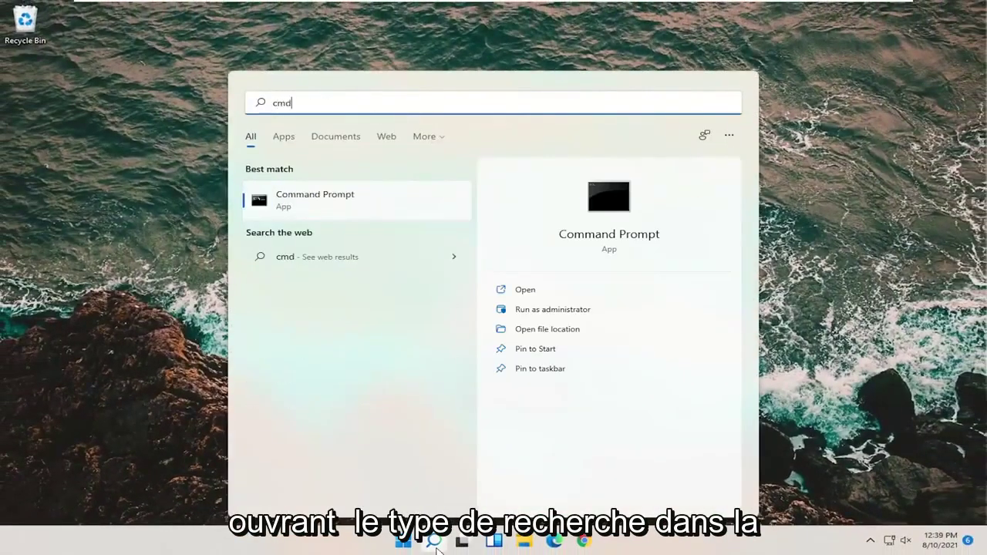
{"action": "right_click", "coordinate": [327, 201]}
{"action": "left_click", "coordinate": [390, 214]}
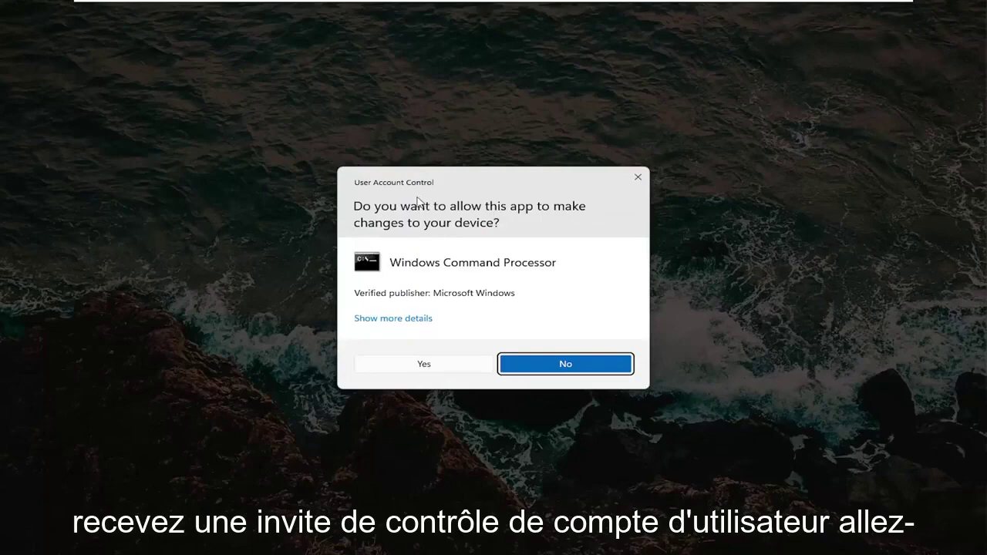
{"action": "left_click", "coordinate": [424, 366]}
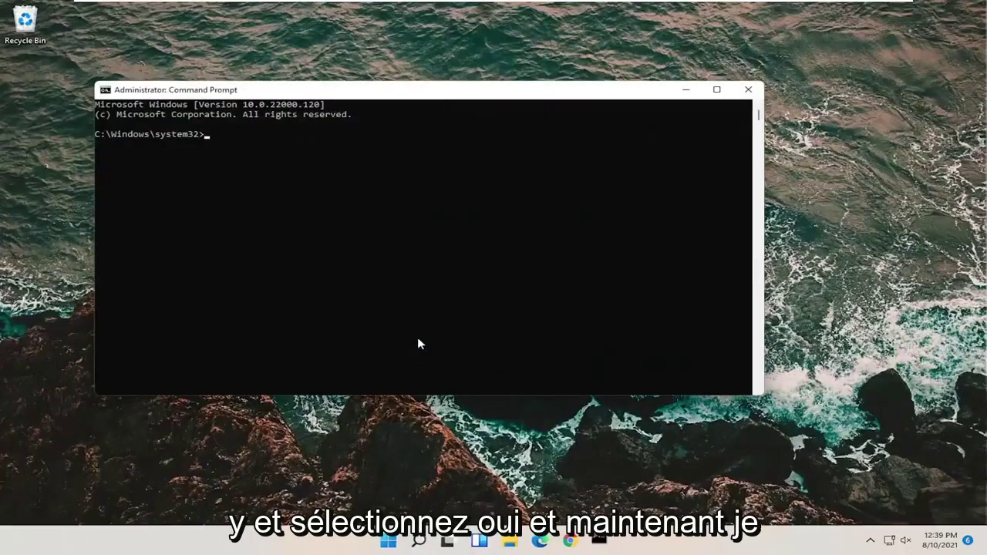
{"action": "left_click_drag", "start_coordinate": [381, 91], "coordinate": [437, 89]}
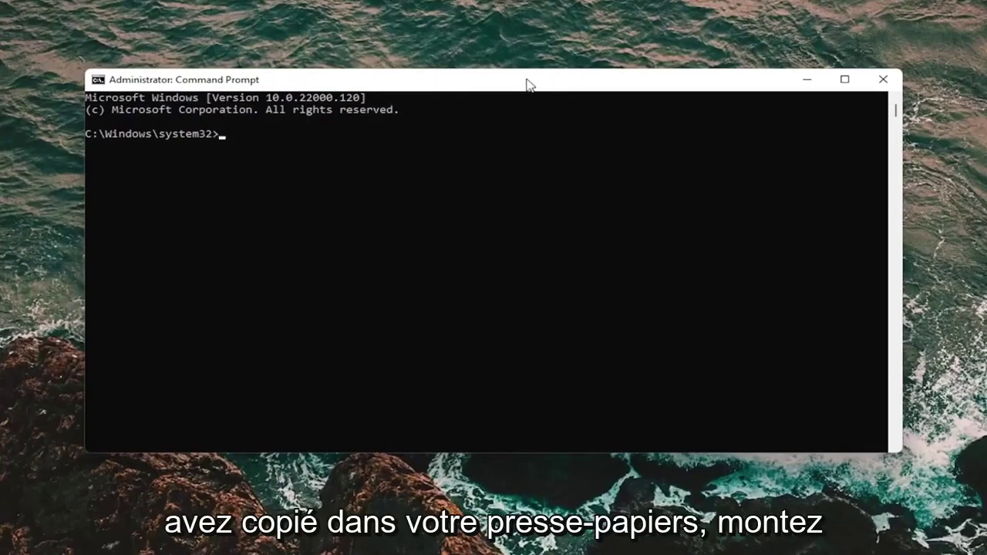
Paste and run sfc /scanfile=c:\windows\system32\ieframe.dll
{"action": "right_click", "coordinate": [470, 83]}
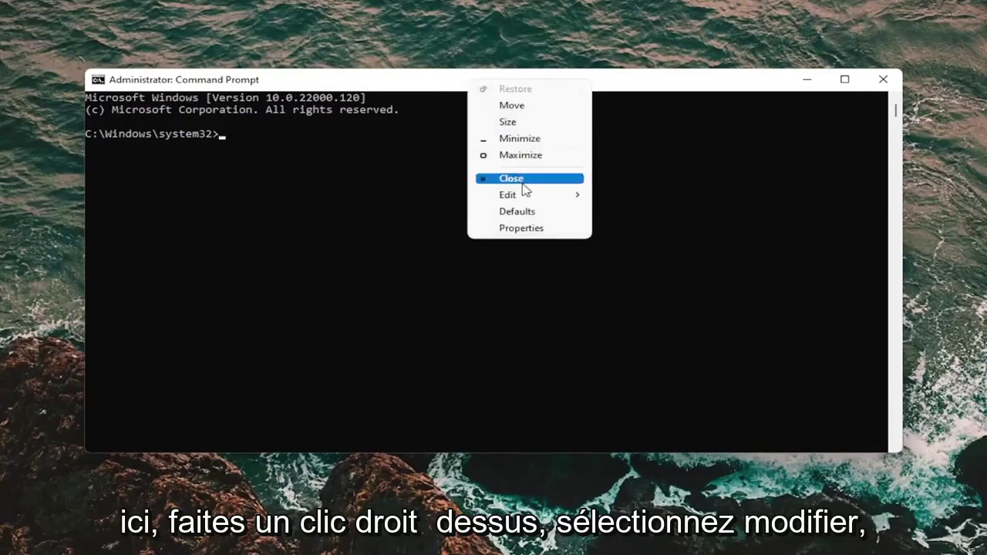
{"action": "mouse_move", "coordinate": [524, 197]}
{"action": "left_click", "coordinate": [631, 228]}
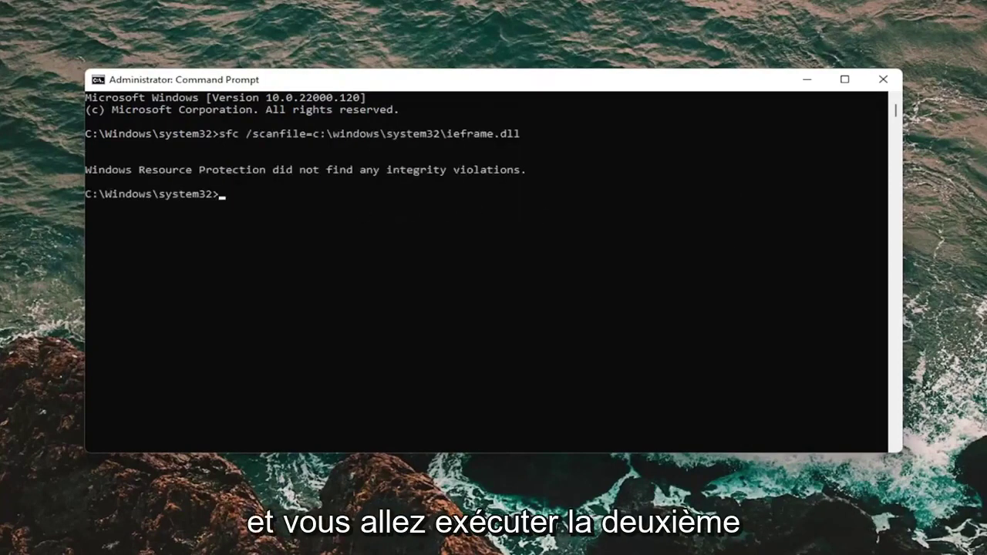
Paste and run sfc /verifyfile for c:\windows\system32\ieframe.dll
{"action": "right_click", "coordinate": [472, 87]}
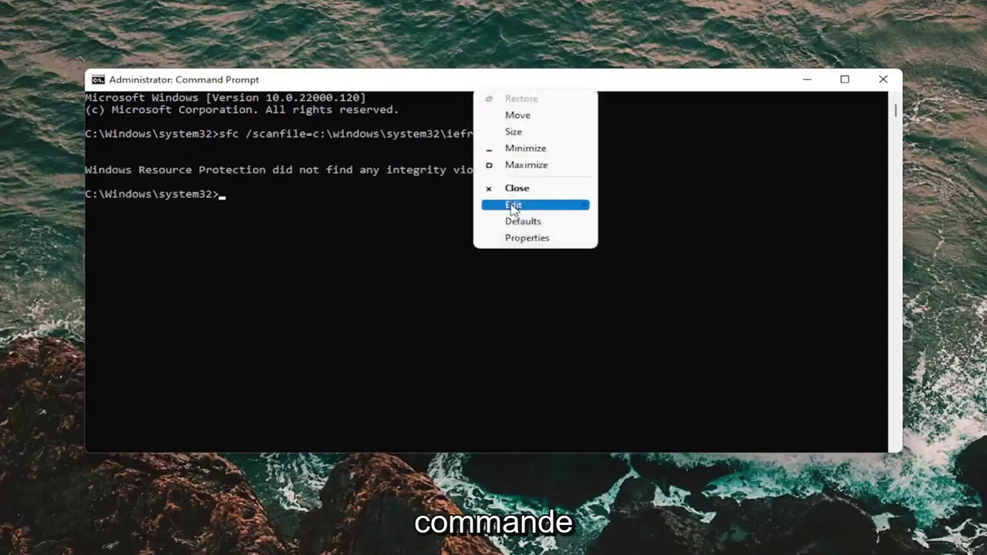
{"action": "mouse_move", "coordinate": [513, 207]}
{"action": "left_click", "coordinate": [629, 236]}
{"action": "key", "text": "Return"}
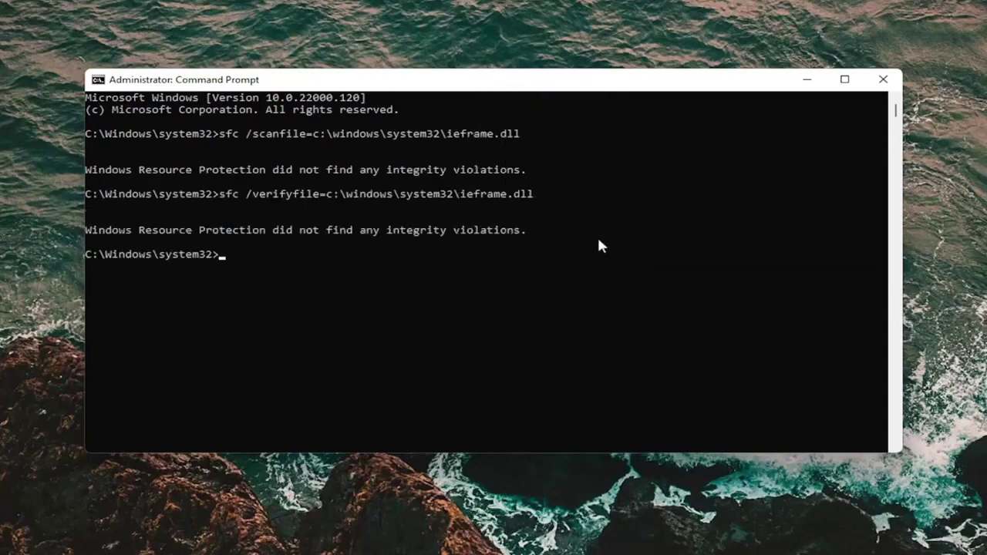
Paste and run sfc /scannow, letting it reach 100% with no integrity violations
{"action": "right_click", "coordinate": [540, 85]}
{"action": "mouse_move", "coordinate": [619, 197]}
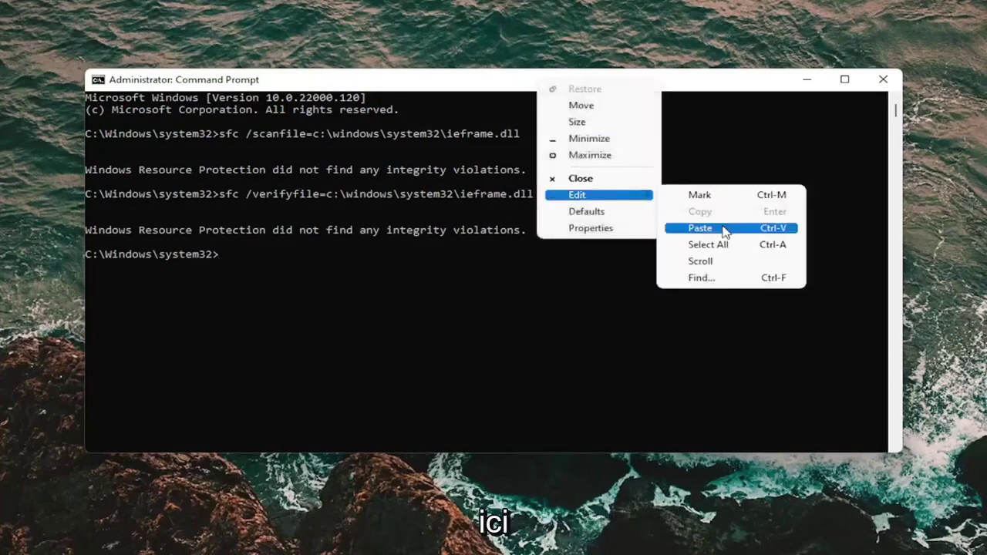
{"action": "left_click", "coordinate": [723, 228]}
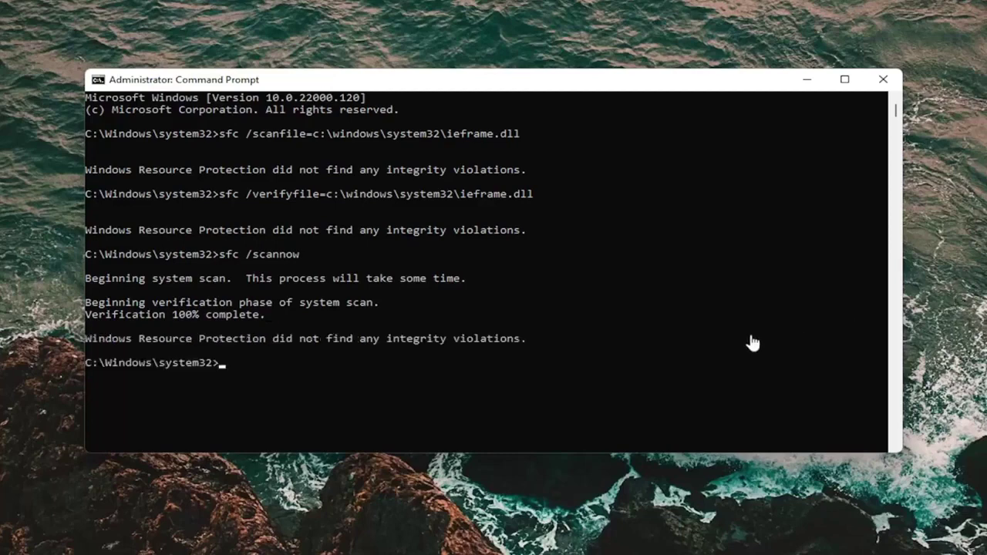
Paste and run chkdsk, which finds no file system problems
{"action": "right_click", "coordinate": [529, 83]}
{"action": "mouse_move", "coordinate": [597, 198]}
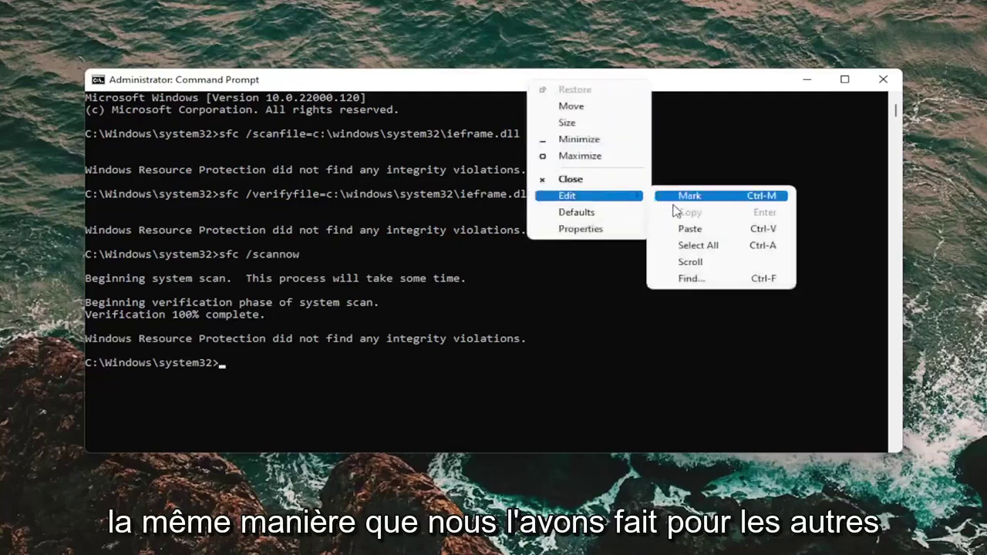
{"action": "left_click", "coordinate": [690, 229]}
{"action": "key", "text": "Return"}
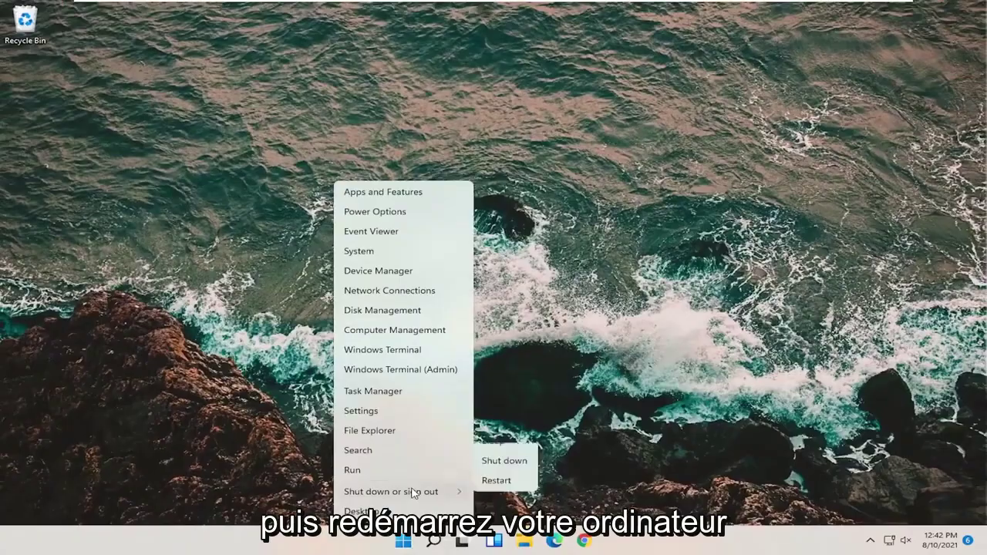
Choose Restart from the Start power menu to reboot the PC
{"action": "left_click", "coordinate": [497, 512]}
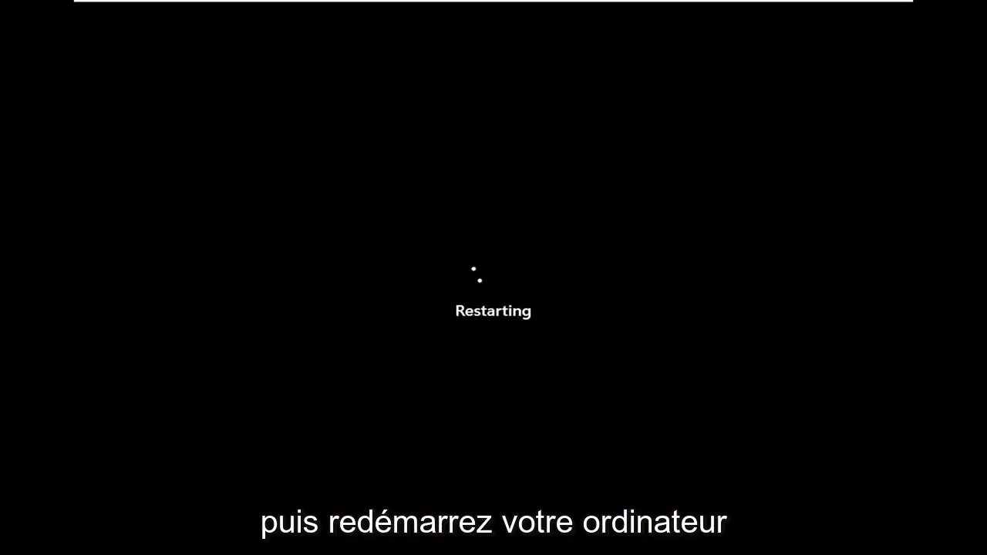